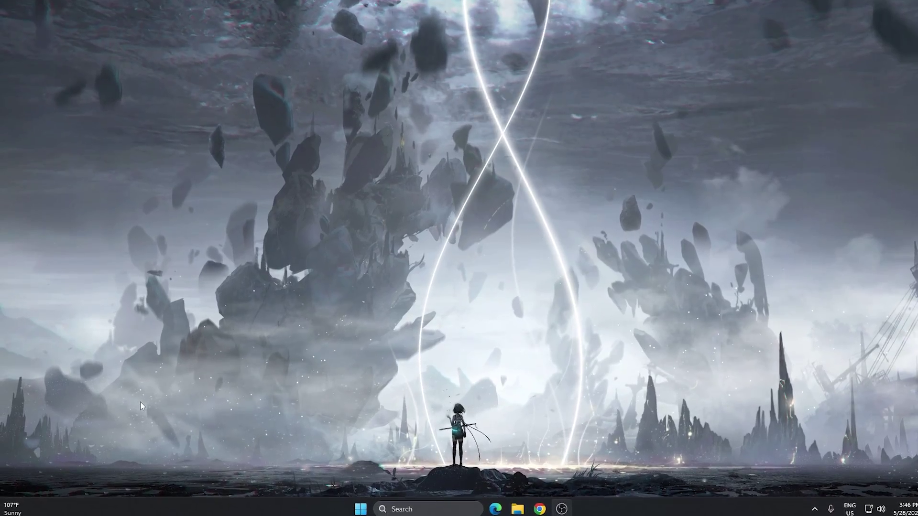
Run gpedit.msc and navigate to Administrative Templates > Windows Components > App Privacy
{"action": "key", "text": "super+r"}
{"action": "left_click_drag", "start_coordinate": [72, 409], "coordinate": [406, 214]}
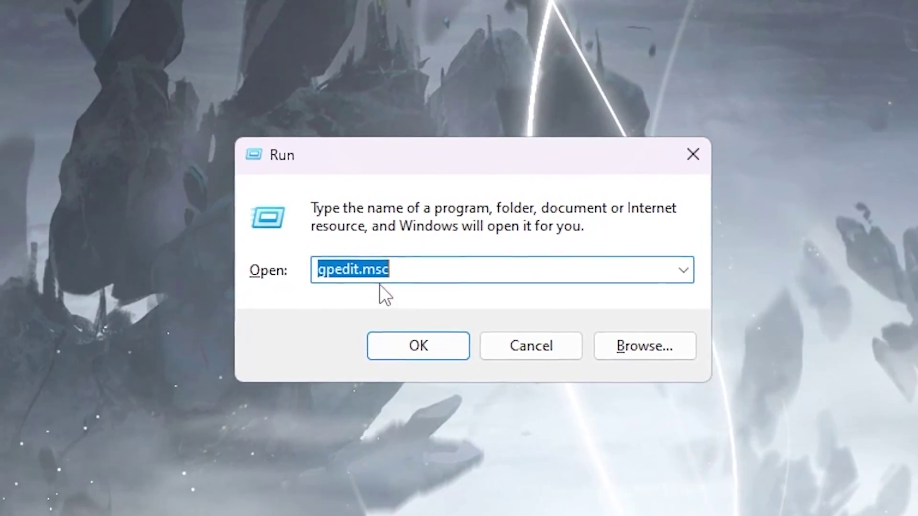
{"action": "left_click", "coordinate": [419, 349]}
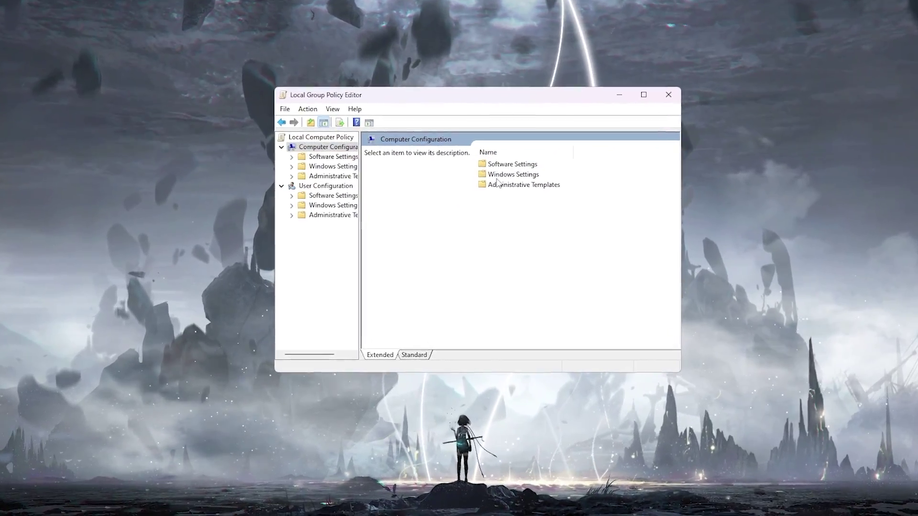
{"action": "double_click", "coordinate": [498, 184]}
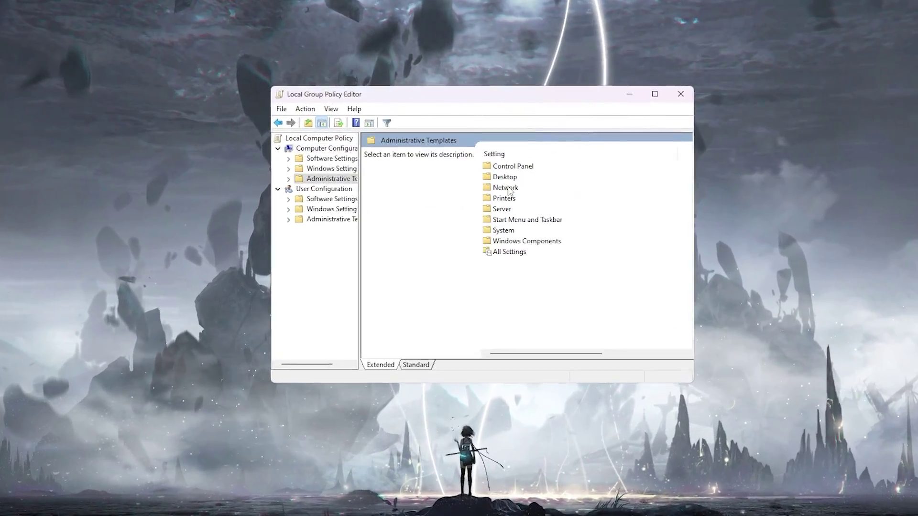
{"action": "double_click", "coordinate": [526, 236]}
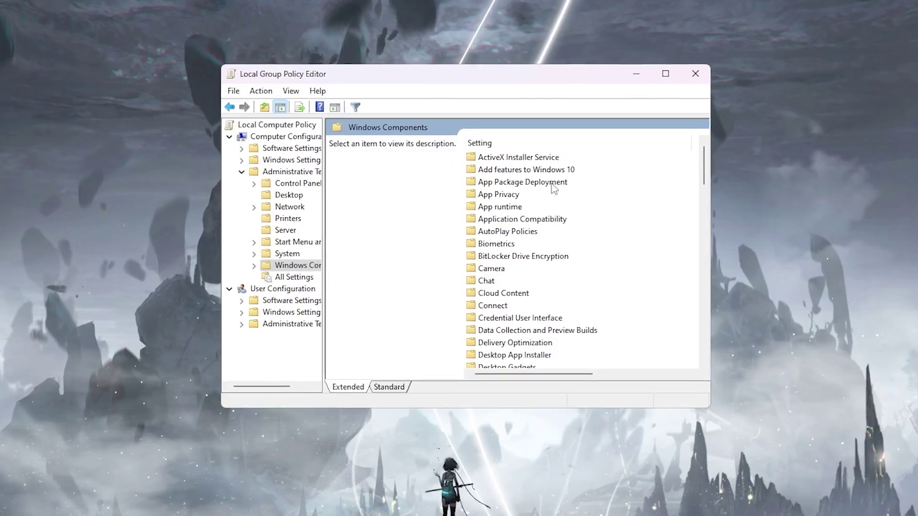
{"action": "left_click", "coordinate": [503, 199]}
{"action": "double_click", "coordinate": [513, 207]}
{"action": "left_click", "coordinate": [513, 204]}
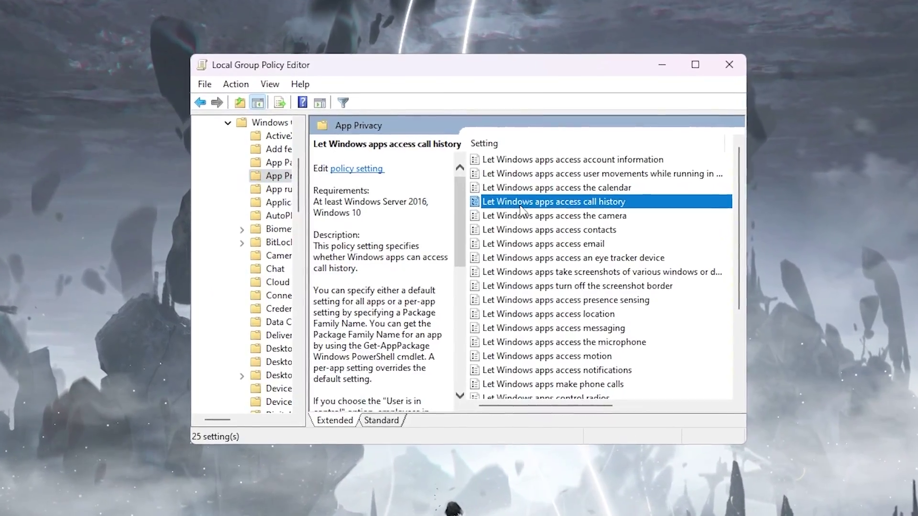
{"action": "scroll", "coordinate": [499, 335], "scroll_direction": "down", "scroll_amount": 3}
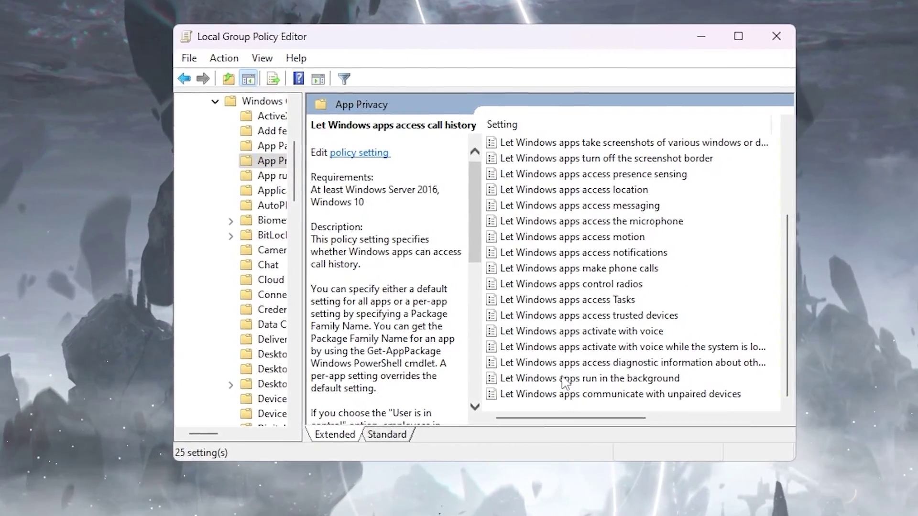
Enable 'Let Windows apps run in the background' with Force Deny as the default for all apps
{"action": "left_click", "coordinate": [519, 378]}
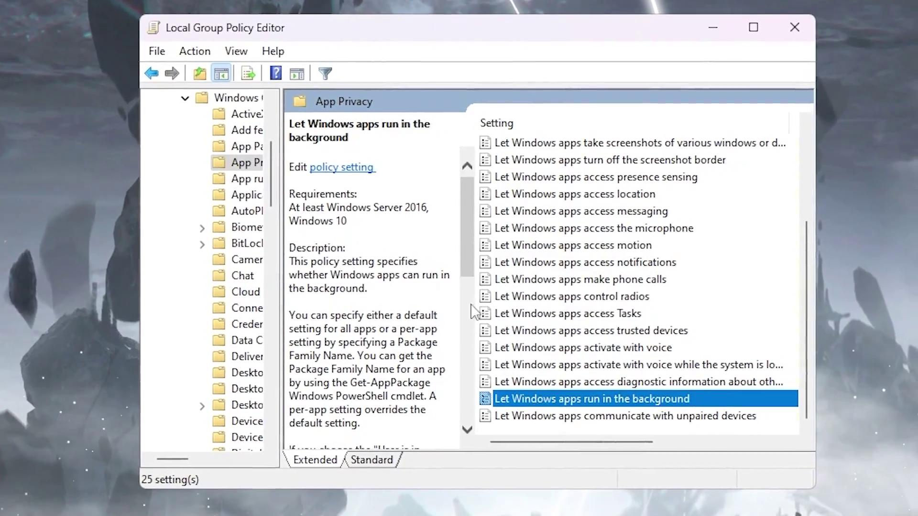
{"action": "double_click", "coordinate": [545, 404]}
{"action": "left_click", "coordinate": [206, 93]}
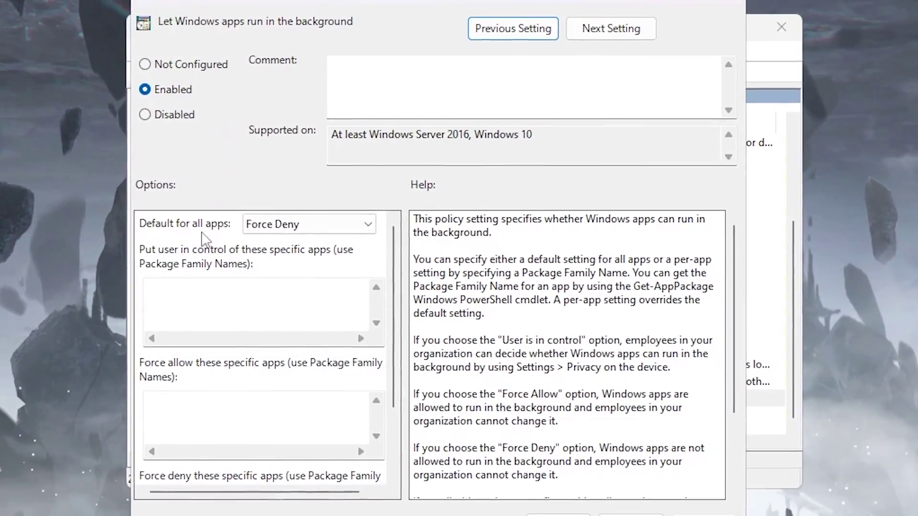
{"action": "left_click", "coordinate": [275, 221]}
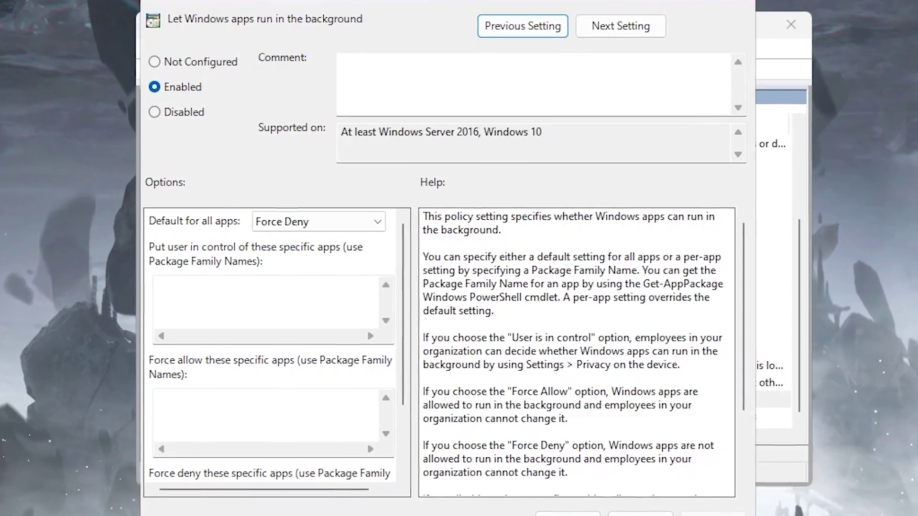
{"action": "key", "text": "Return"}
Enable 'Turn off Power Throttling' under System > Power Management > Power Throttling Settings, then close the editor
{"action": "key", "text": "BackSpace"}
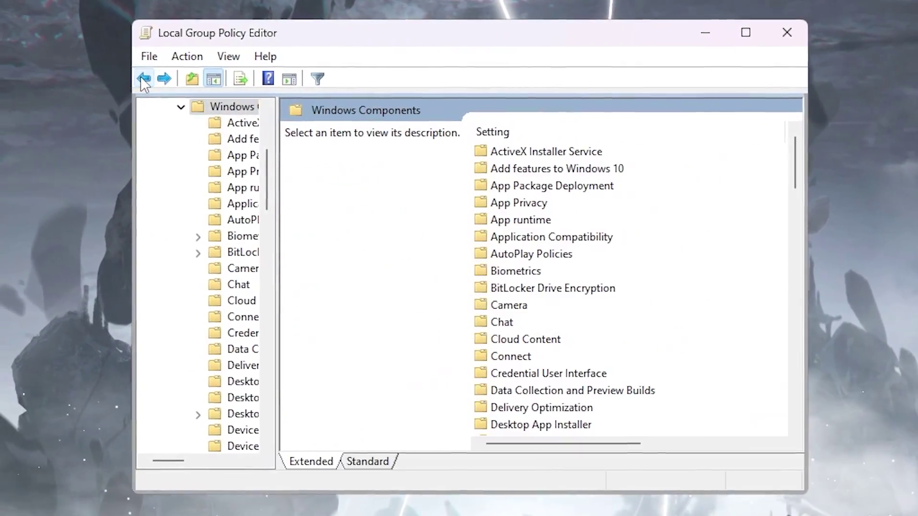
{"action": "key", "text": "BackSpace"}
{"action": "double_click", "coordinate": [511, 251]}
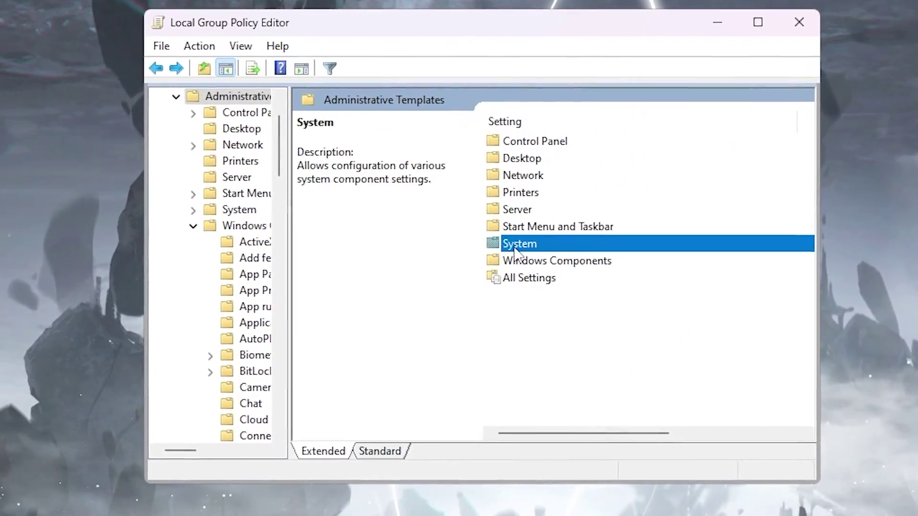
{"action": "scroll", "coordinate": [716, 241], "scroll_direction": "down", "scroll_amount": 7}
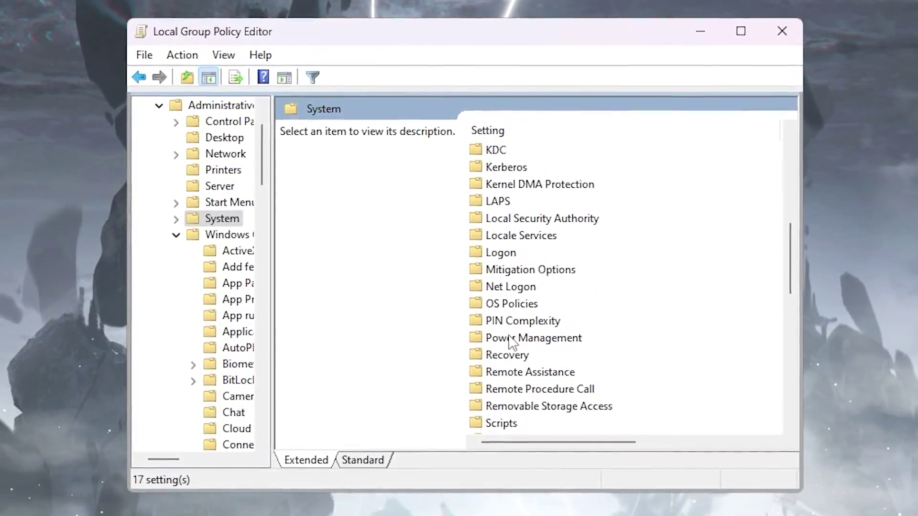
{"action": "double_click", "coordinate": [537, 333]}
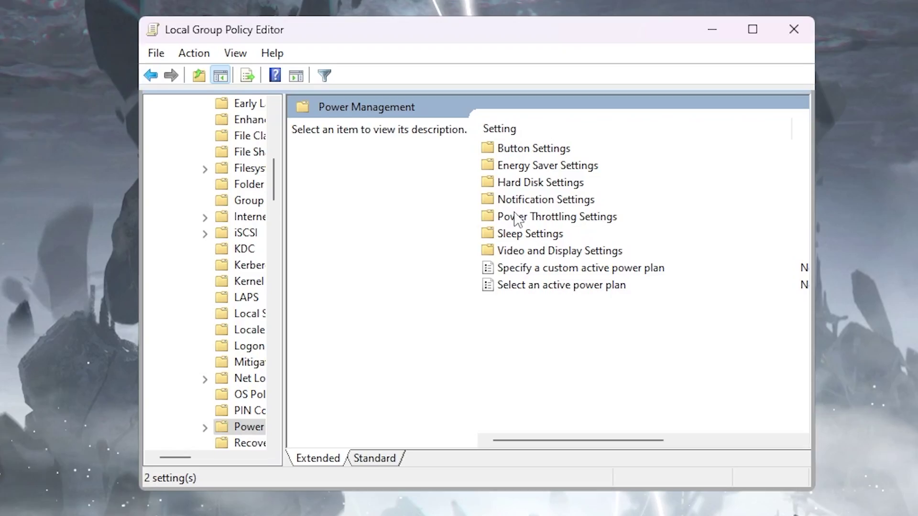
{"action": "left_click", "coordinate": [585, 219]}
{"action": "double_click", "coordinate": [589, 219]}
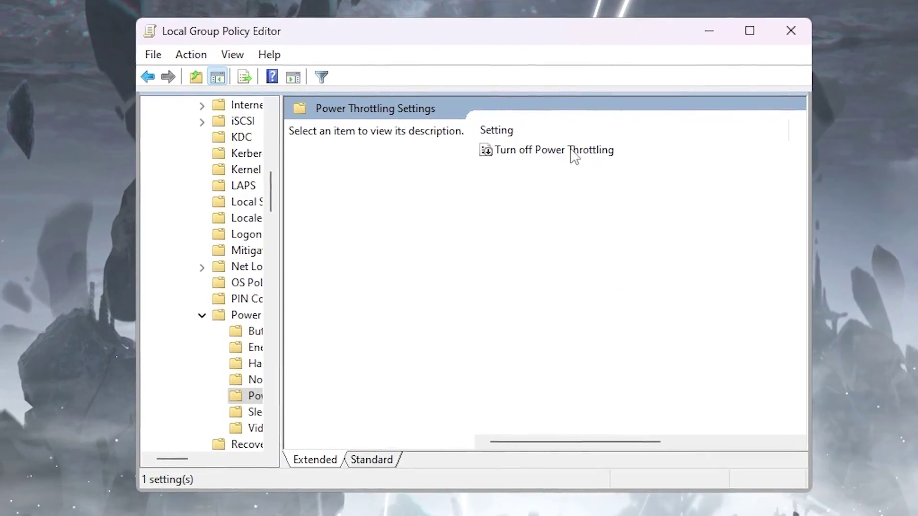
{"action": "double_click", "coordinate": [586, 152]}
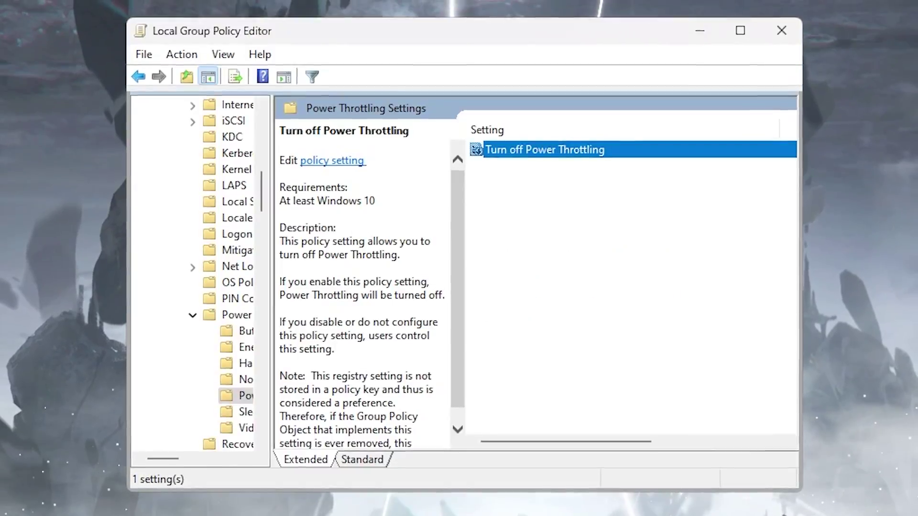
{"action": "left_click", "coordinate": [782, 31]}
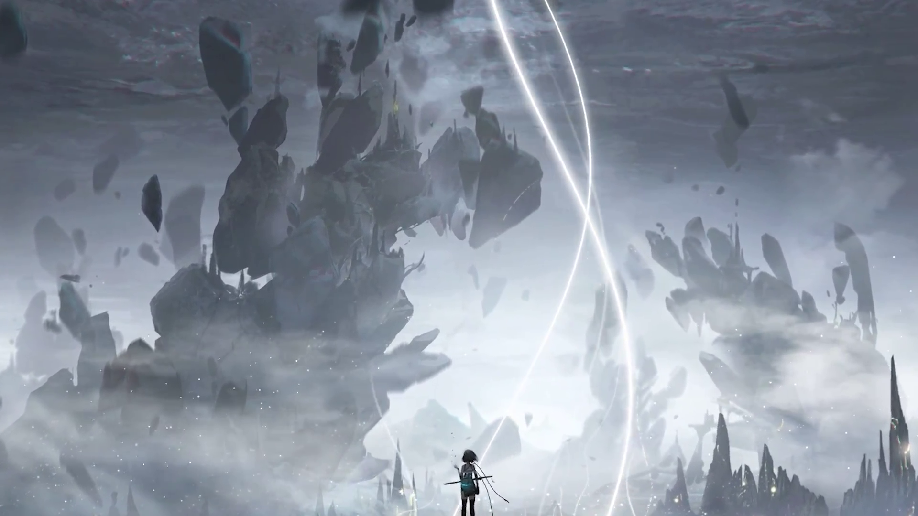
Browse to C:\Program Files\Epic Games\WutheringWavesj3oFh\Wuthering Waves Game in File Explorer
{"action": "key", "text": "super+e"}
{"action": "double_click", "coordinate": [247, 198]}
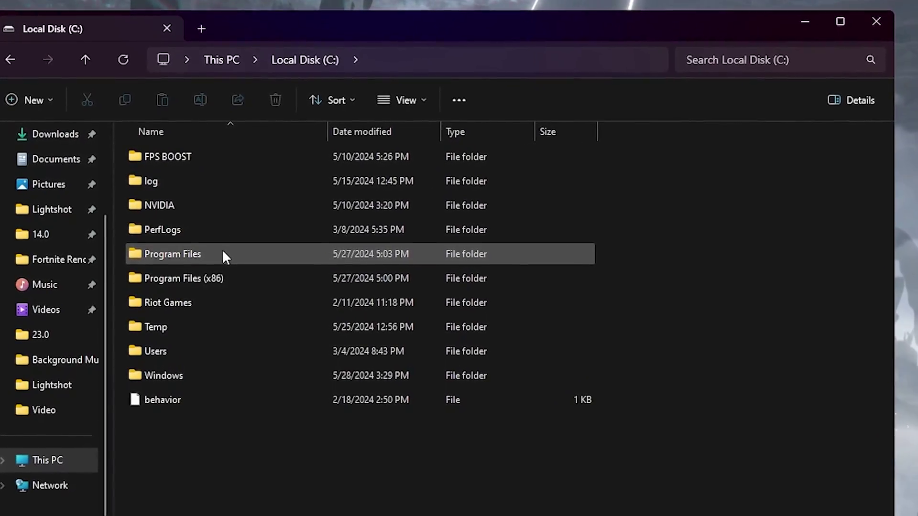
{"action": "double_click", "coordinate": [186, 254]}
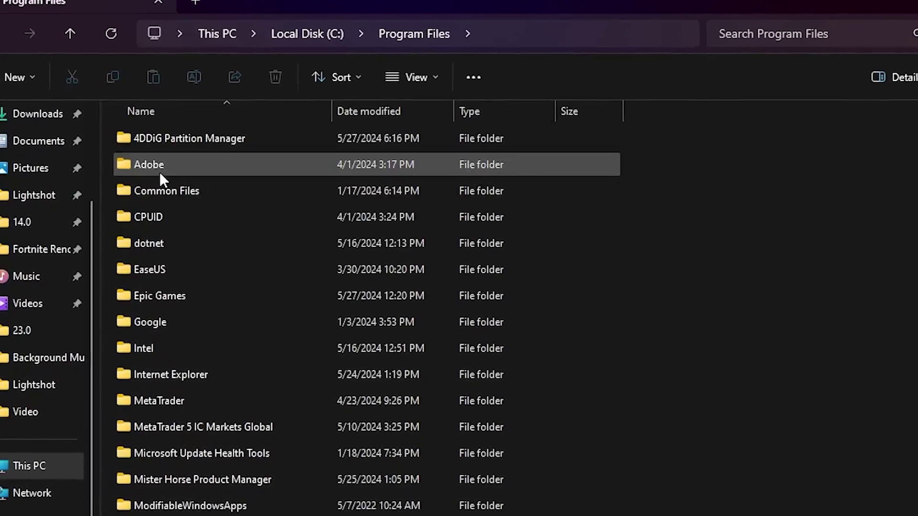
{"action": "double_click", "coordinate": [184, 296]}
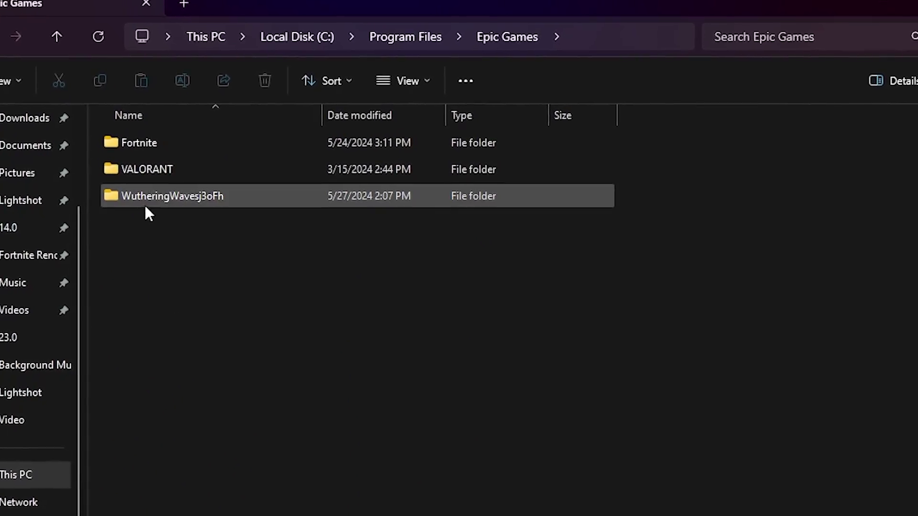
{"action": "double_click", "coordinate": [165, 197]}
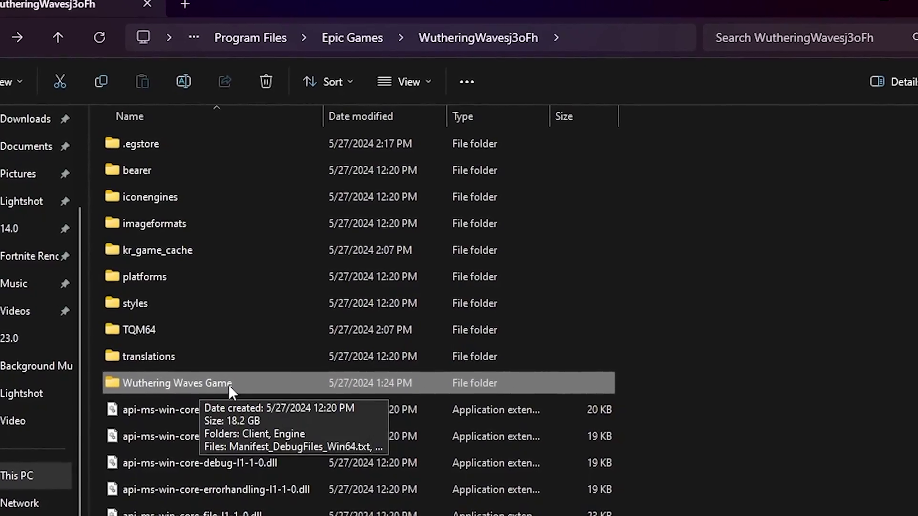
{"action": "double_click", "coordinate": [229, 386]}
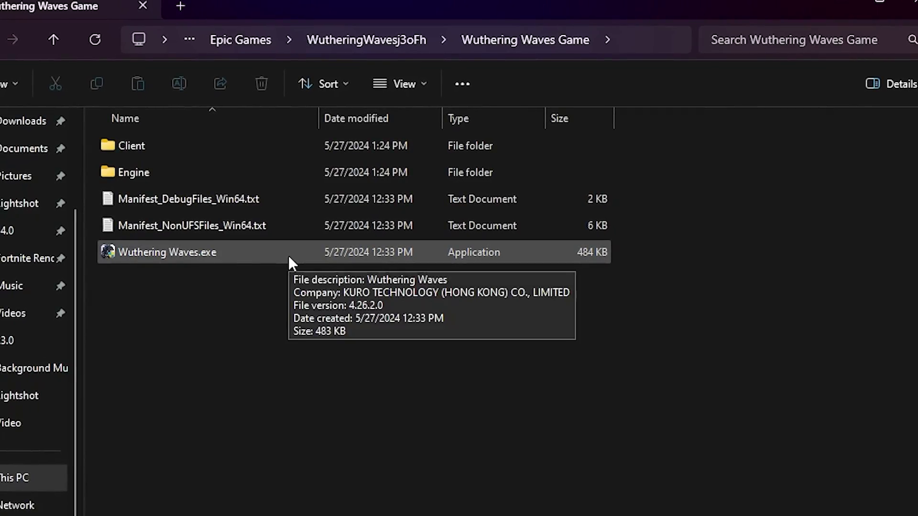
Disable full-screen optimisations and override high DPI scaling in Wuthering Waves.exe's Compatibility properties
{"action": "right_click", "coordinate": [173, 250]}
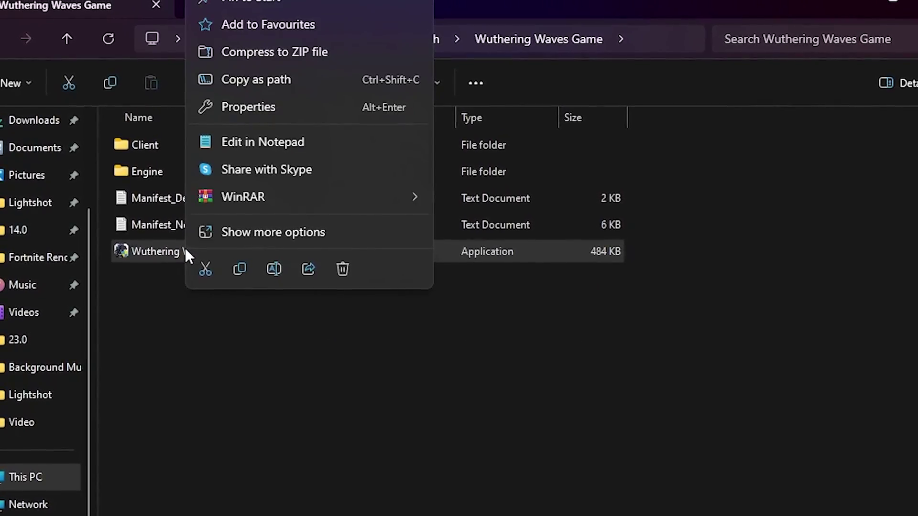
{"action": "left_click", "coordinate": [261, 107]}
{"action": "left_click", "coordinate": [346, 241]}
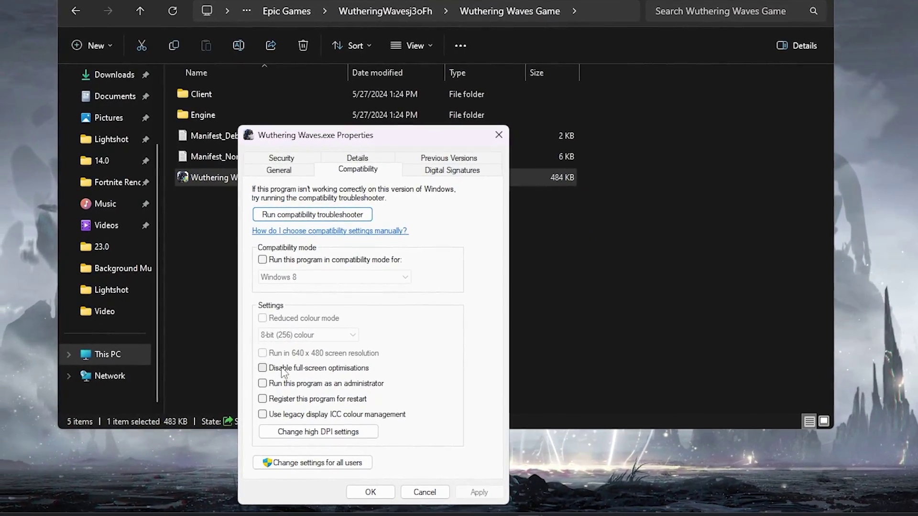
{"action": "left_click", "coordinate": [297, 369]}
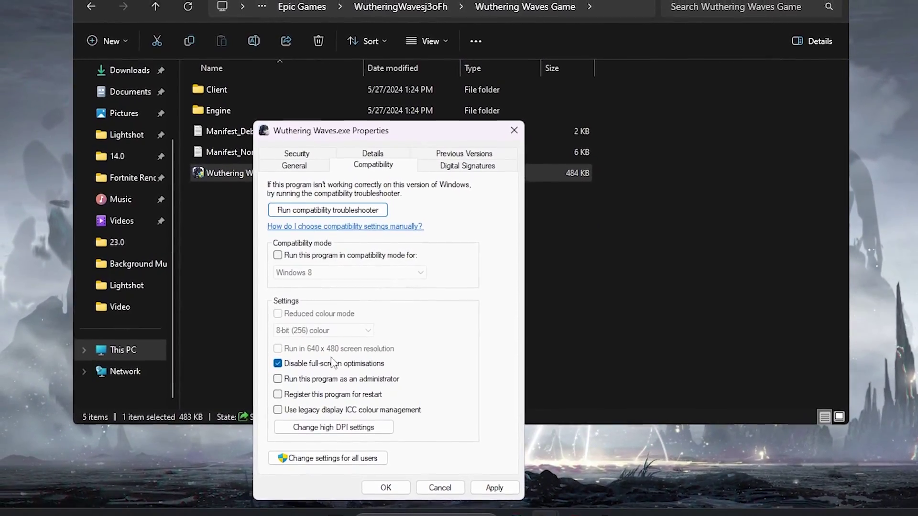
{"action": "left_click", "coordinate": [328, 436]}
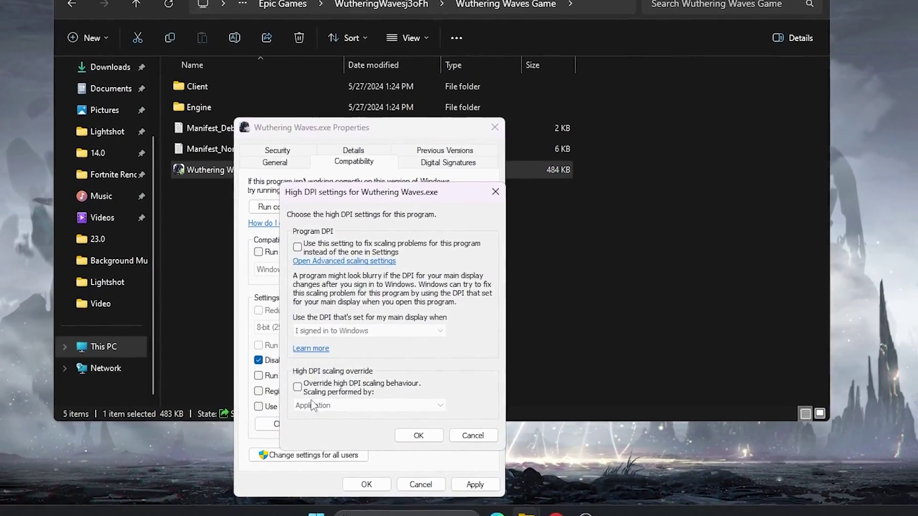
{"action": "left_click", "coordinate": [314, 393]}
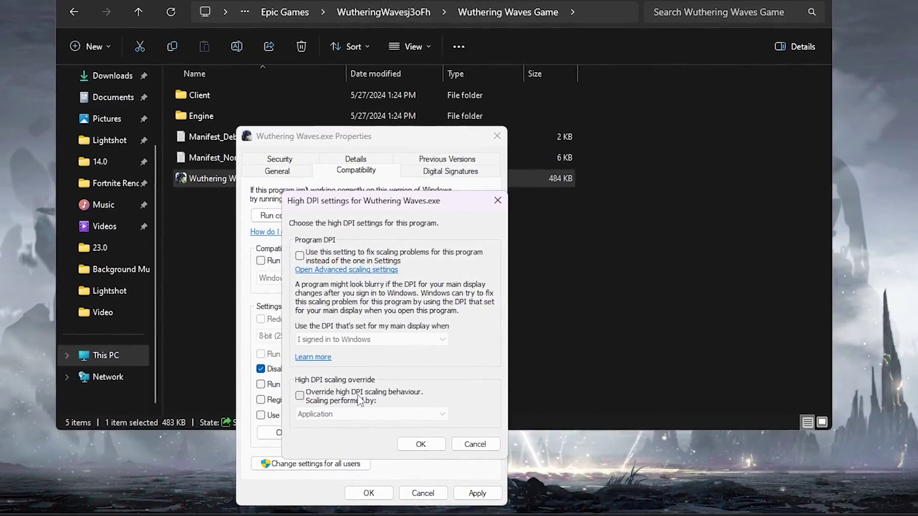
{"action": "left_click", "coordinate": [426, 442]}
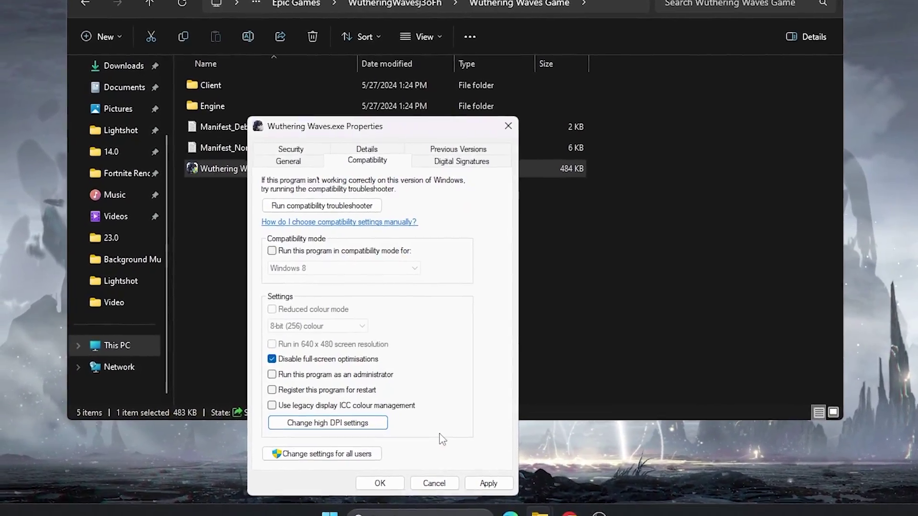
{"action": "left_click", "coordinate": [480, 491]}
{"action": "left_click", "coordinate": [407, 493]}
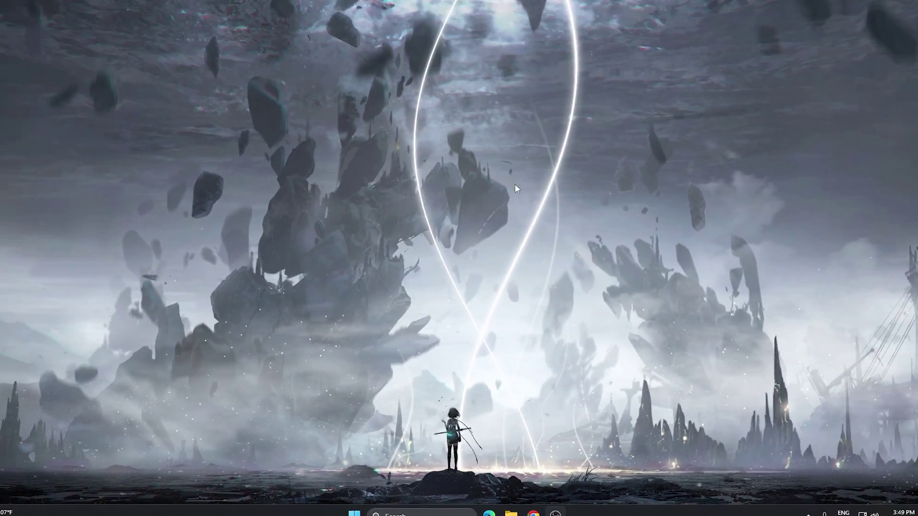
Open the Graphics page of Display settings and review the default graphics settings
{"action": "right_click", "coordinate": [378, 157]}
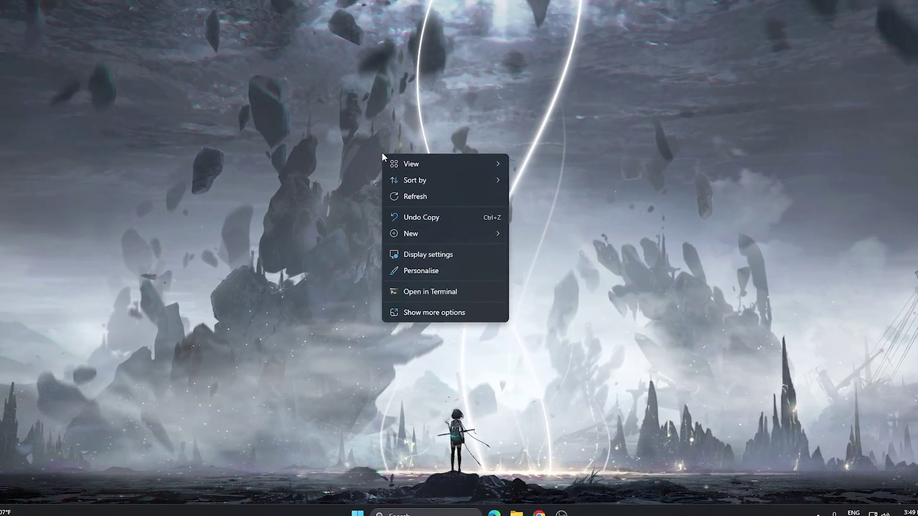
{"action": "left_click", "coordinate": [421, 250]}
{"action": "scroll", "coordinate": [445, 261], "scroll_direction": "down", "scroll_amount": 10}
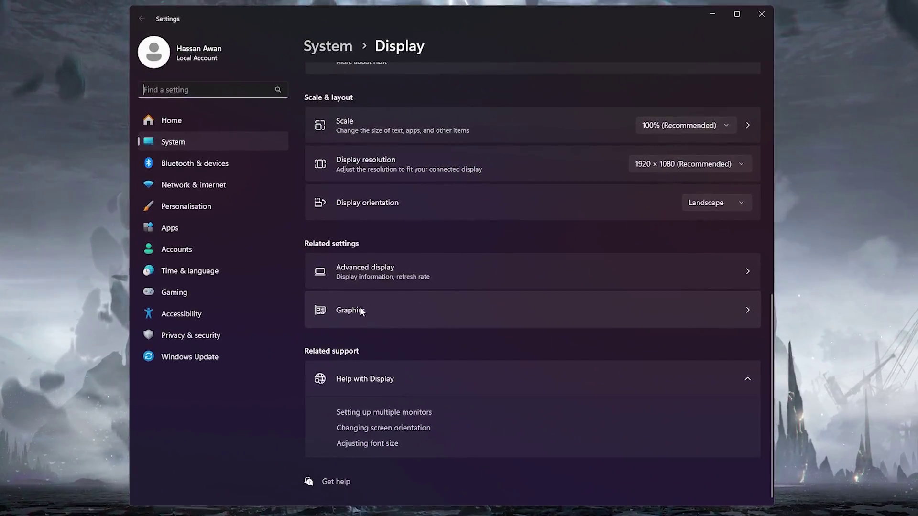
{"action": "left_click", "coordinate": [380, 309]}
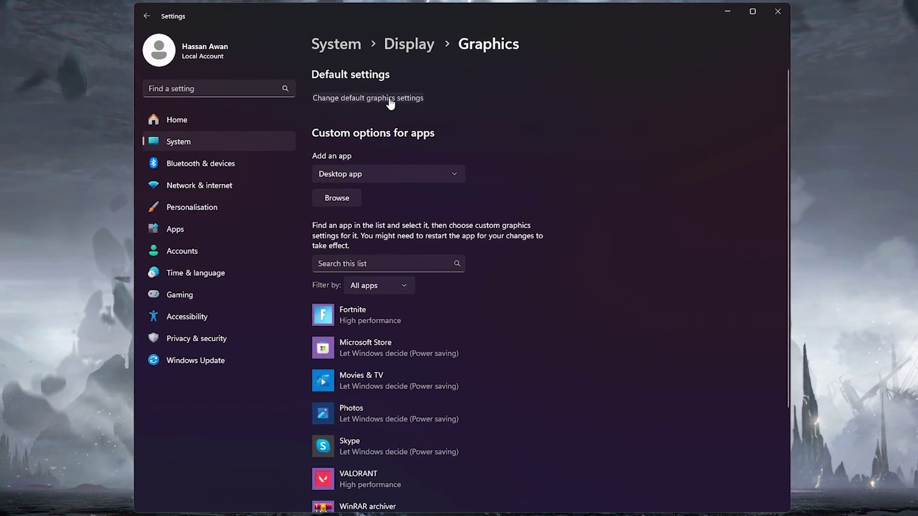
{"action": "left_click", "coordinate": [391, 99]}
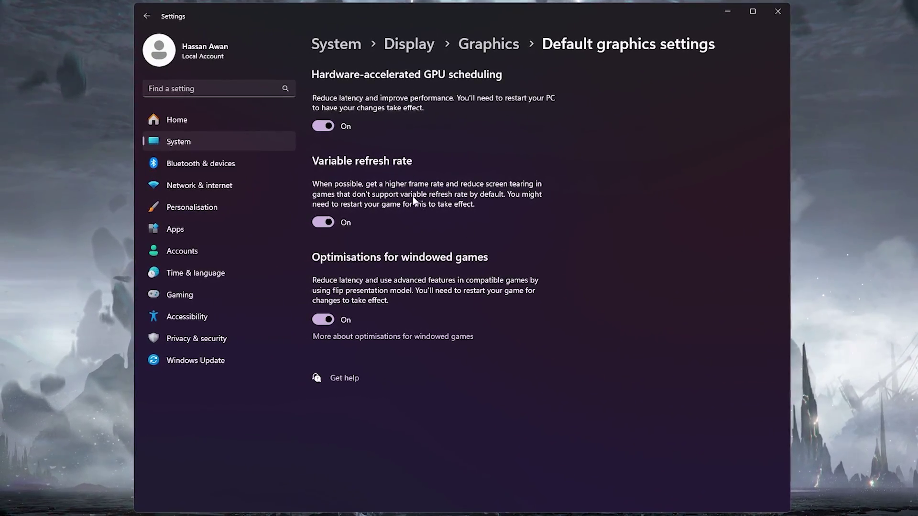
{"action": "key", "text": "alt+Left"}
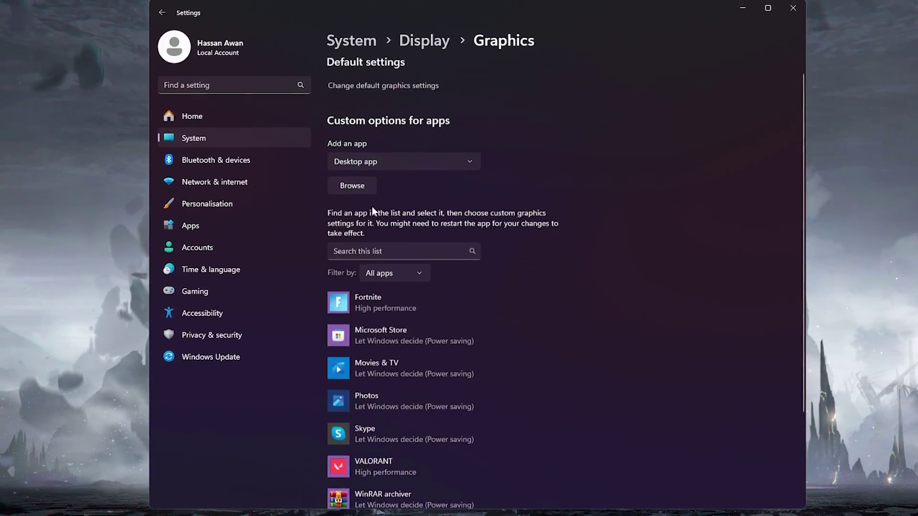
Add Wuthering Waves.exe to the per-app graphics list at High performance, then close Settings
{"action": "left_click", "coordinate": [360, 190]}
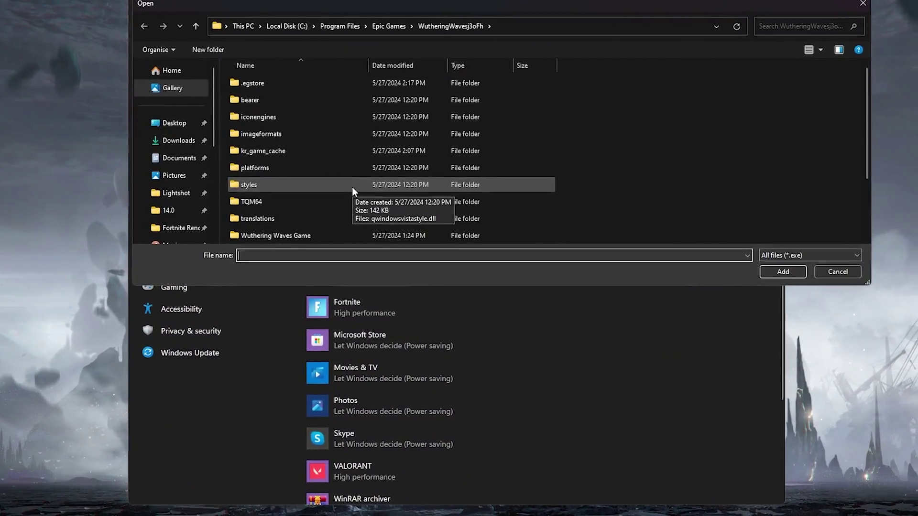
{"action": "double_click", "coordinate": [282, 235]}
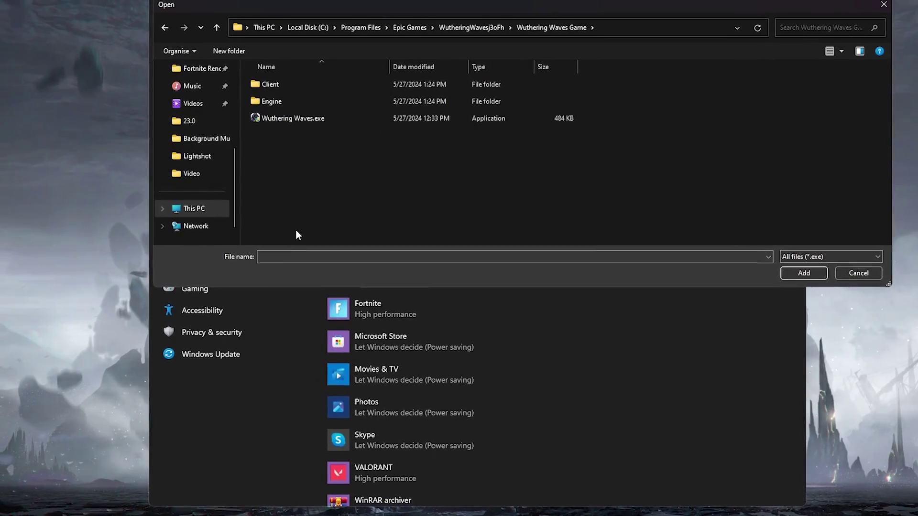
{"action": "left_click", "coordinate": [296, 119]}
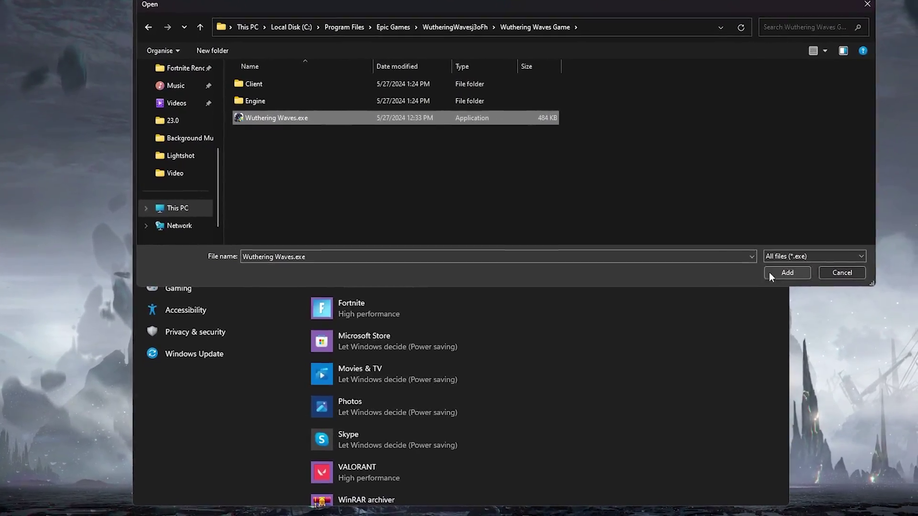
{"action": "left_click", "coordinate": [787, 272]}
{"action": "scroll", "coordinate": [676, 274], "scroll_direction": "down", "scroll_amount": 5}
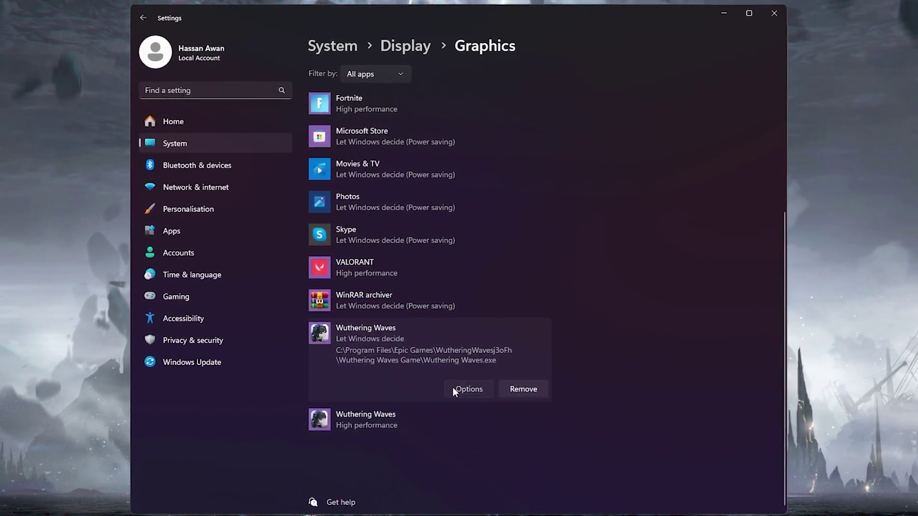
{"action": "left_click", "coordinate": [455, 390]}
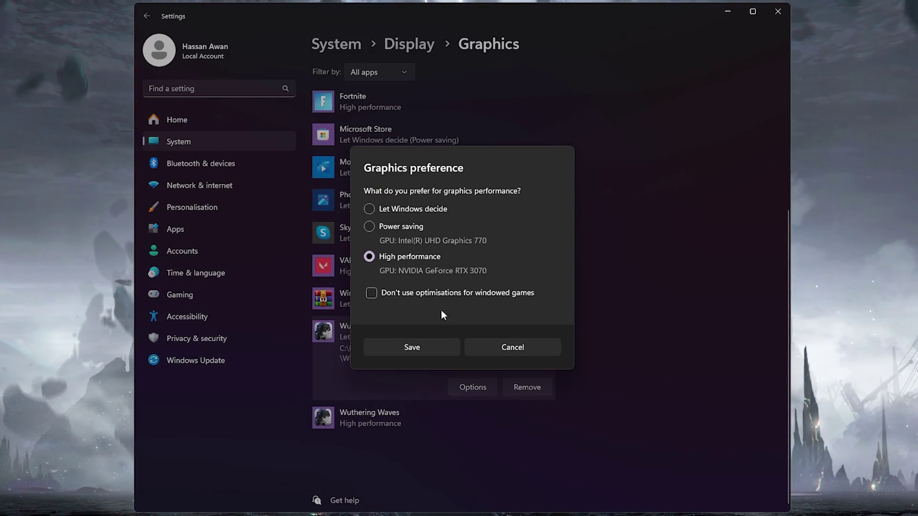
{"action": "left_click", "coordinate": [412, 347]}
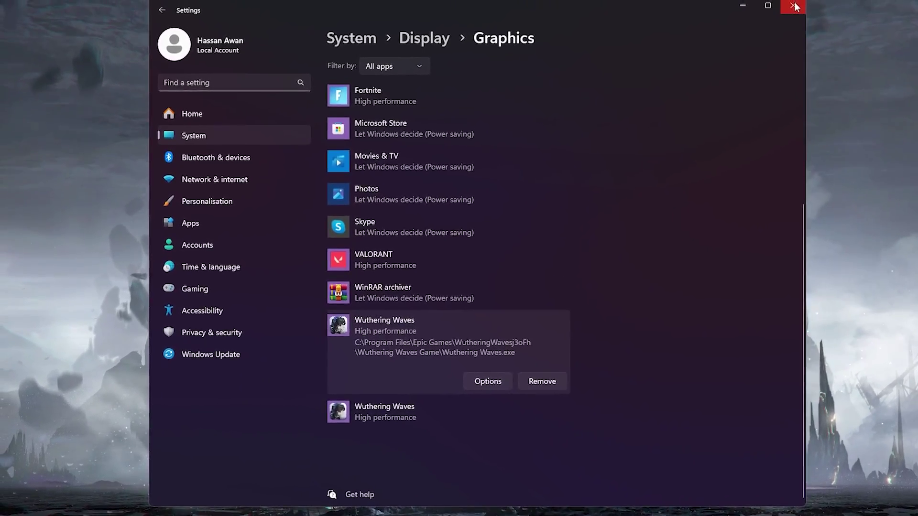
{"action": "left_click", "coordinate": [794, 5]}
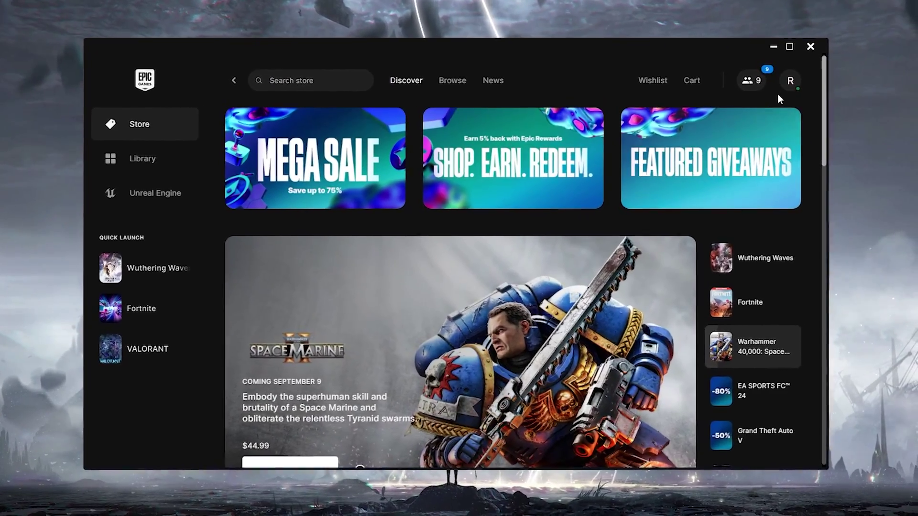
Open Epic Games Launcher settings and expand the Wuthering Waves game options
{"action": "left_click", "coordinate": [806, 89]}
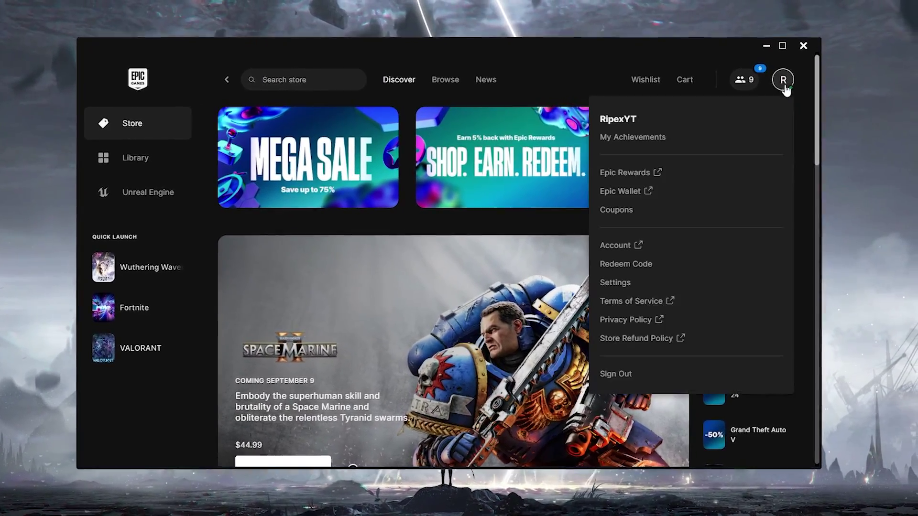
{"action": "left_click", "coordinate": [629, 284]}
{"action": "scroll", "coordinate": [316, 243], "scroll_direction": "down", "scroll_amount": 1}
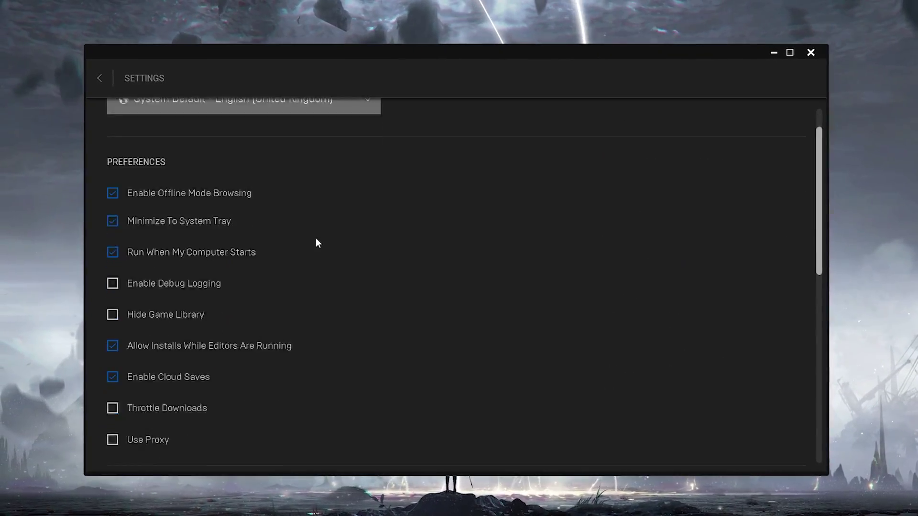
{"action": "scroll", "coordinate": [326, 239], "scroll_direction": "down", "scroll_amount": 5}
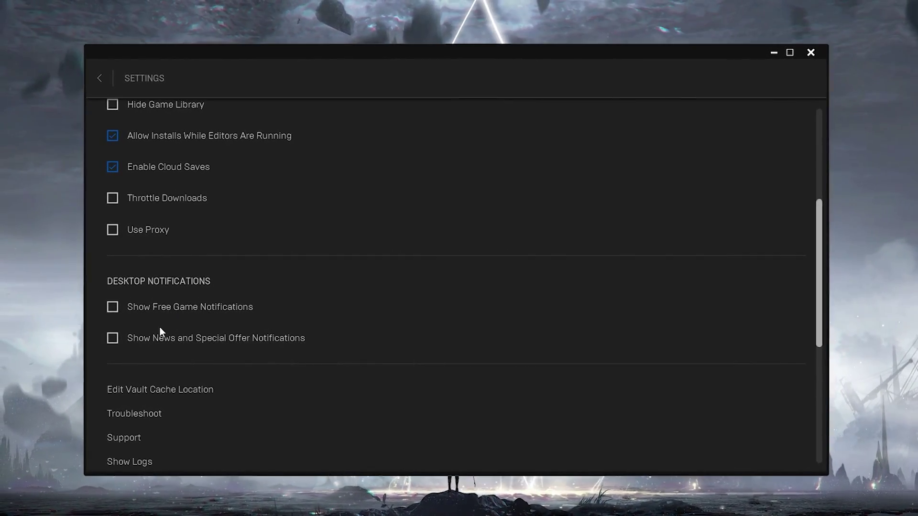
{"action": "scroll", "coordinate": [248, 297], "scroll_direction": "down", "scroll_amount": 5}
{"action": "scroll", "coordinate": [264, 299], "scroll_direction": "down", "scroll_amount": 3}
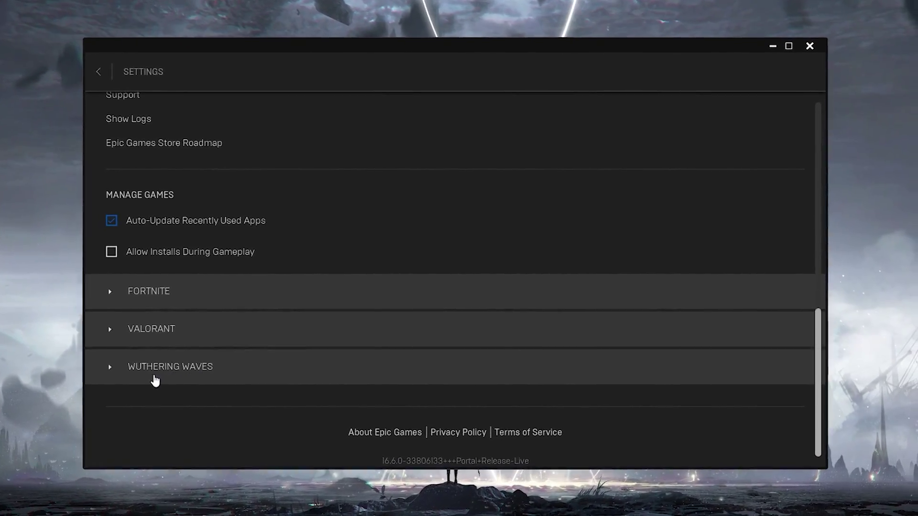
{"action": "left_click", "coordinate": [103, 372]}
Enable Additional Command Line Arguments with -LANPLAY -NOSPLASH -NOTEXTURESTREAMING -USEALLAVALIABLECORES
{"action": "scroll", "coordinate": [166, 359], "scroll_direction": "down", "scroll_amount": 1}
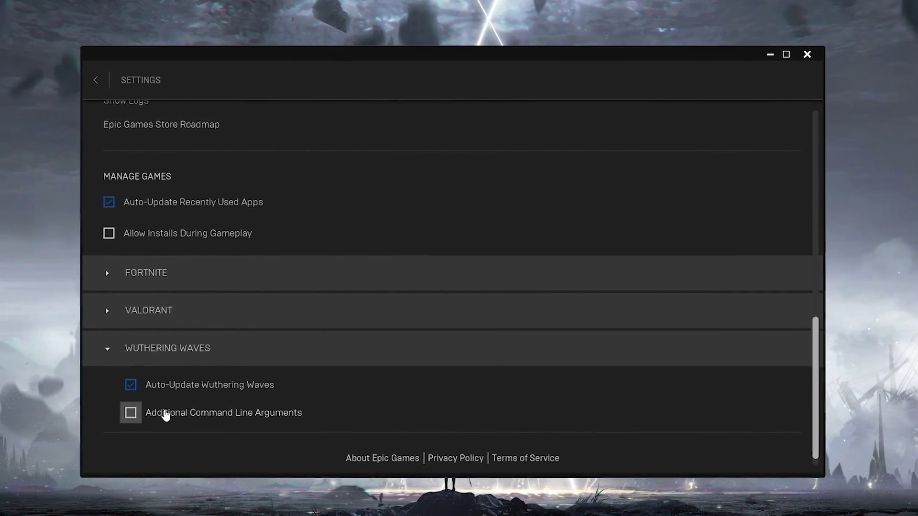
{"action": "left_click", "coordinate": [268, 411]}
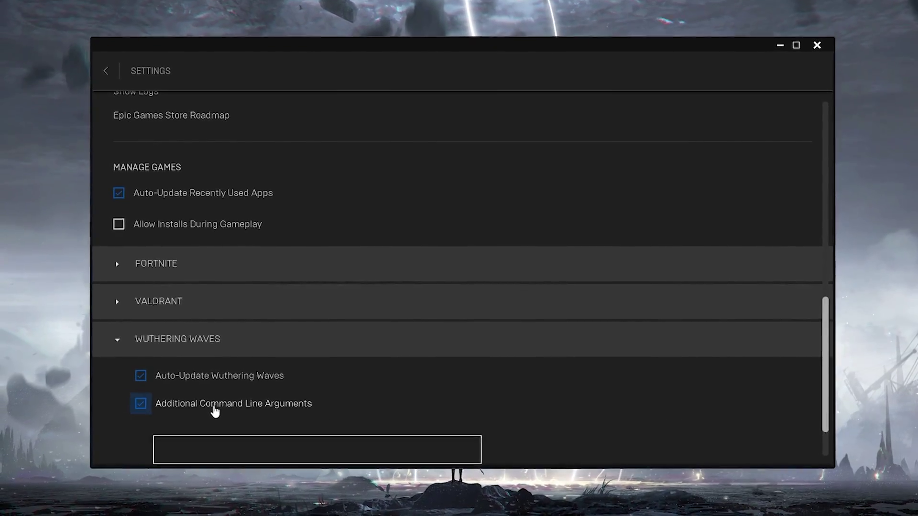
{"action": "left_click", "coordinate": [197, 448]}
{"action": "type", "text": "-LANPLAY -NOSPLASH -NOTEXTURESTREAMING -USEALLAVALIABLECORES"}
{"action": "scroll", "coordinate": [215, 421], "scroll_direction": "down", "scroll_amount": 1}
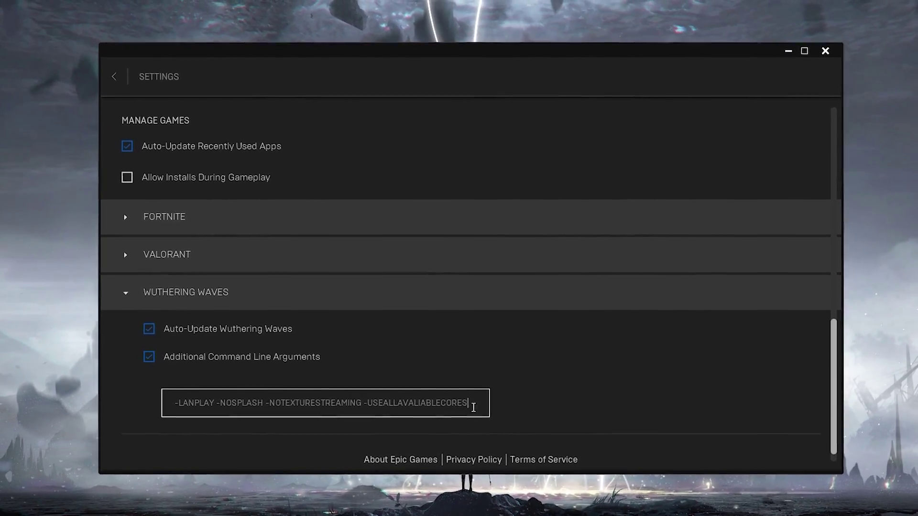
{"action": "left_click_drag", "start_coordinate": [473, 408], "coordinate": [366, 404]}
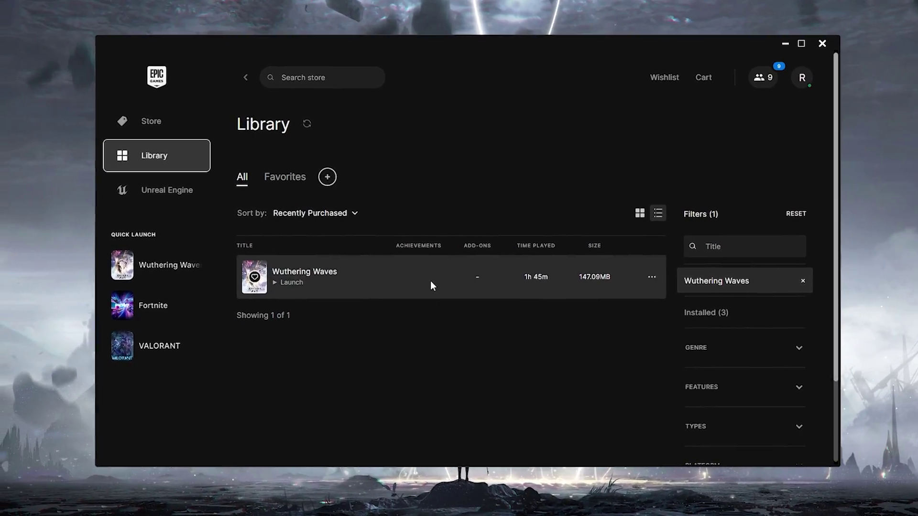
Open the Manage dialog for Wuthering Waves to check its launch arguments
{"action": "left_click", "coordinate": [654, 287]}
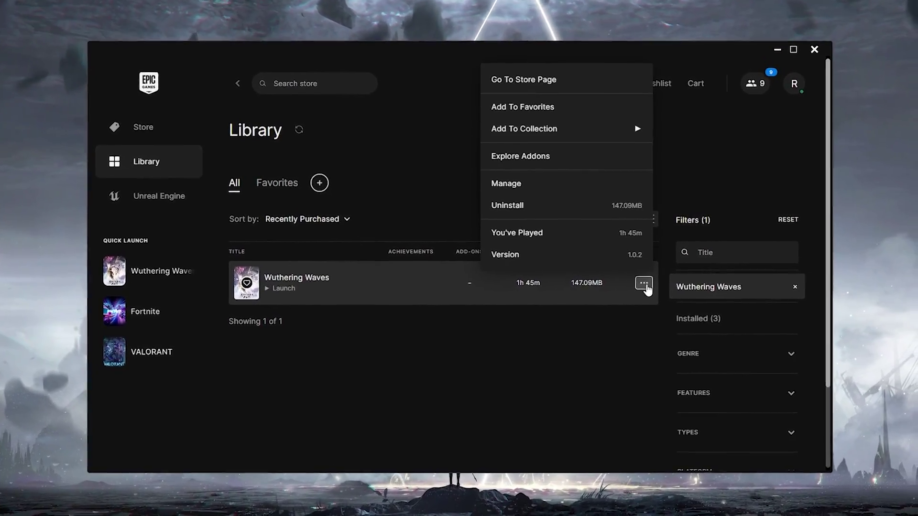
{"action": "left_click", "coordinate": [523, 179]}
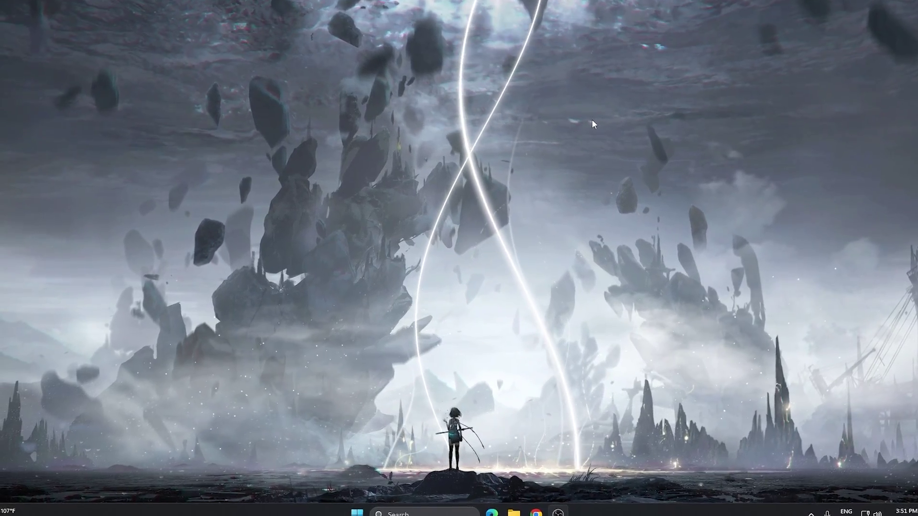
Search 'po' to reach the power plan chooser, confirm High performance, and close the plan windows
{"action": "key", "text": "super+s"}
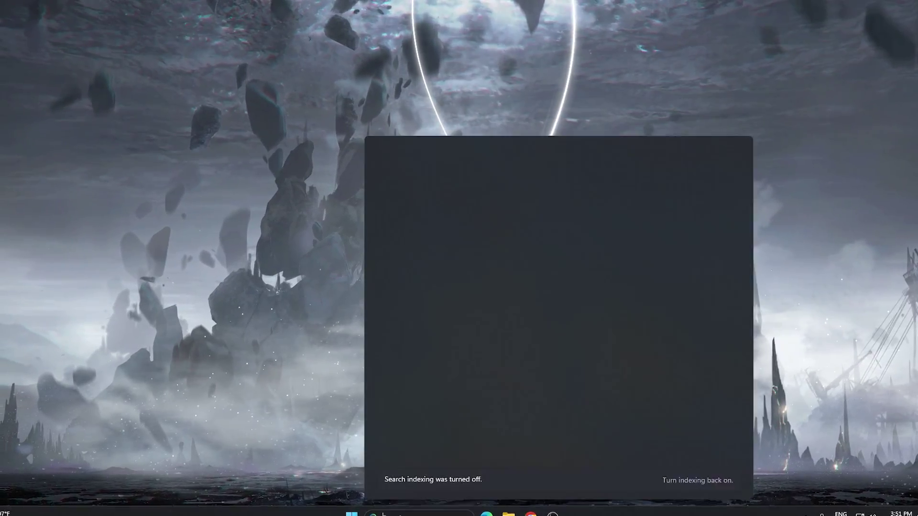
{"action": "type", "text": "po"}
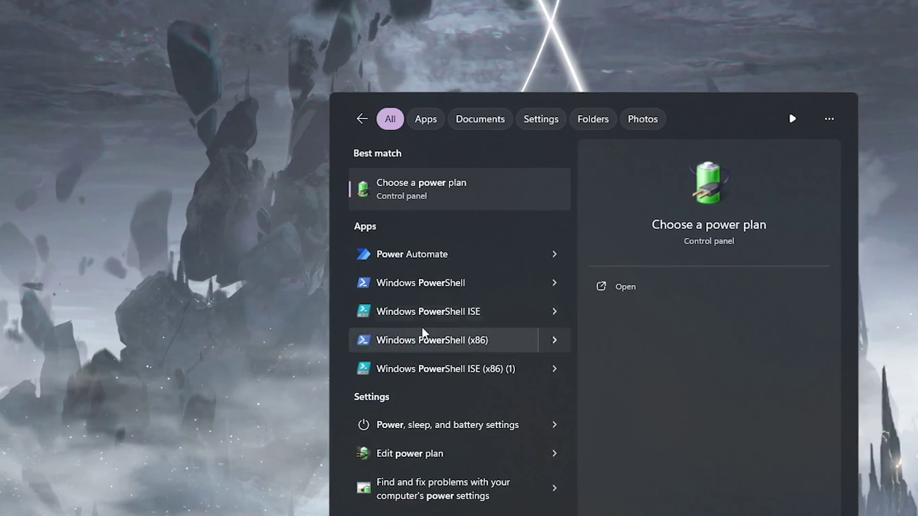
{"action": "left_click", "coordinate": [490, 188]}
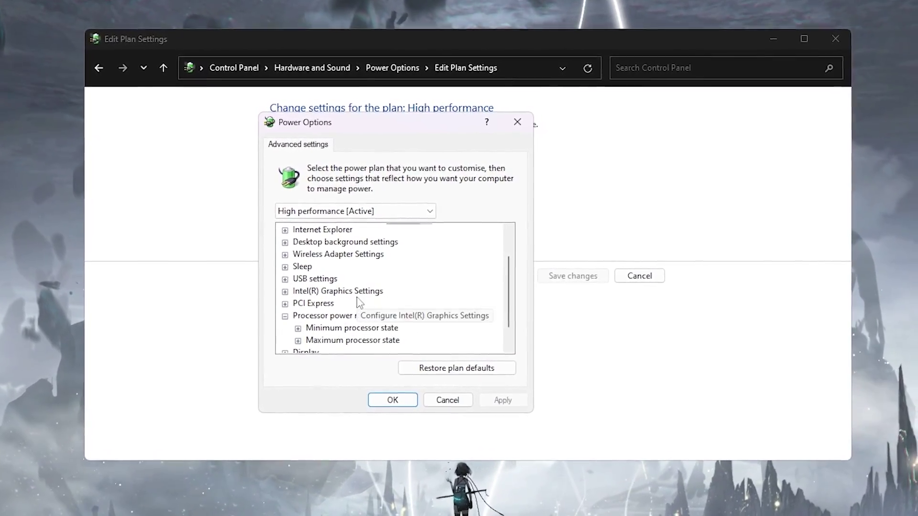
{"action": "left_click", "coordinate": [393, 402]}
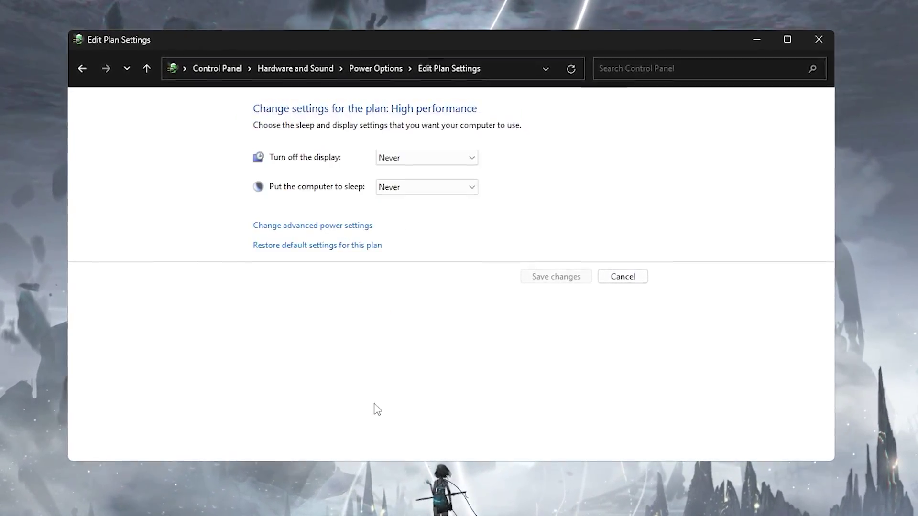
{"action": "left_click", "coordinate": [823, 43]}
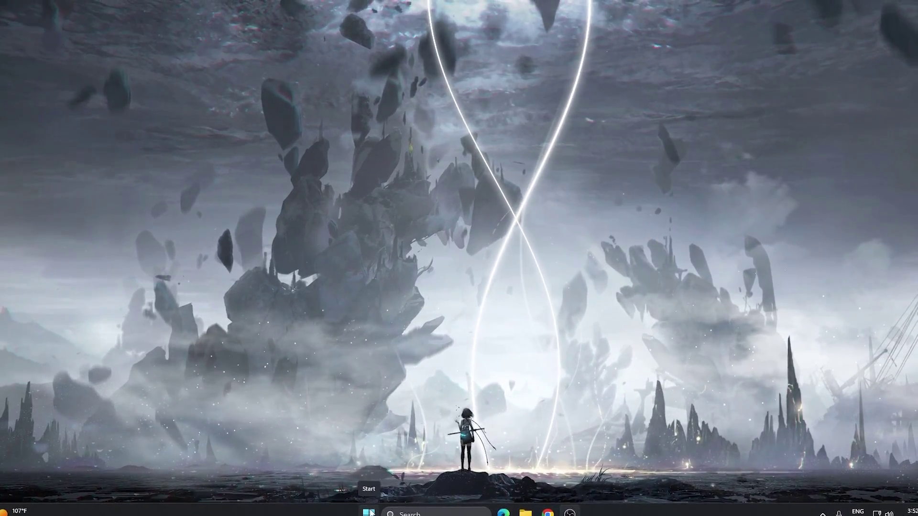
Disable the High precision event timer under System devices in Device Manager, then close it
{"action": "left_click", "coordinate": [397, 514]}
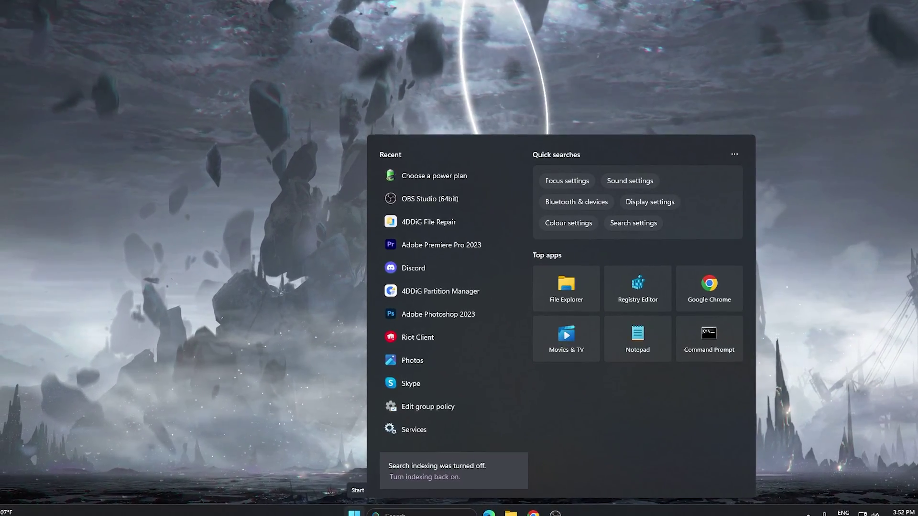
{"action": "right_click", "coordinate": [354, 513]}
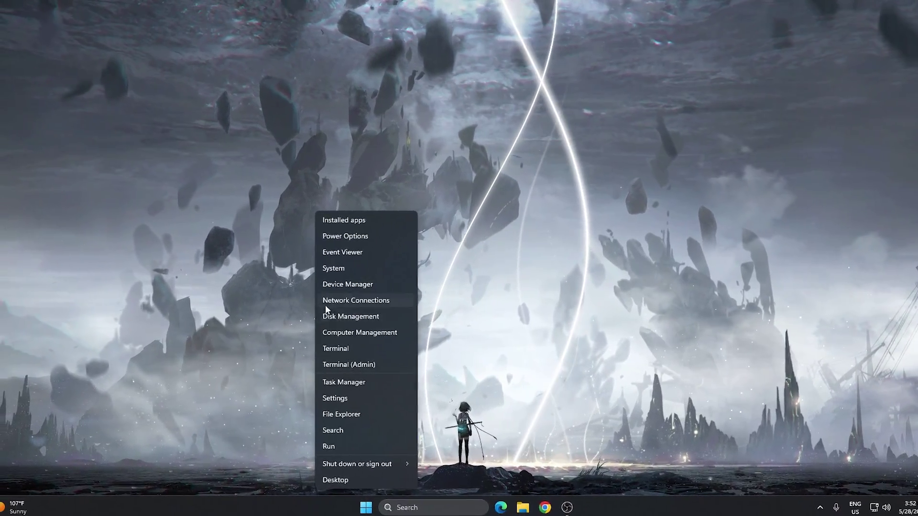
{"action": "left_click", "coordinate": [362, 288]}
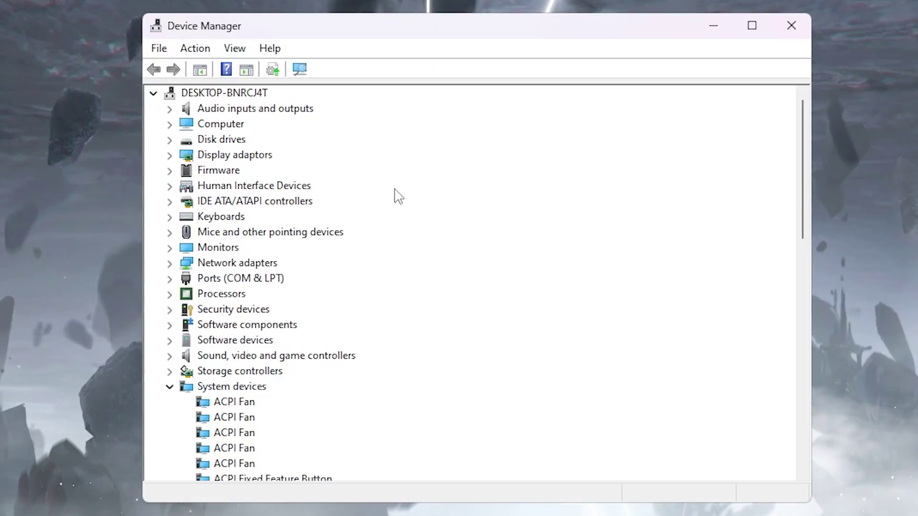
{"action": "scroll", "coordinate": [117, 173], "scroll_direction": "down", "scroll_amount": 2}
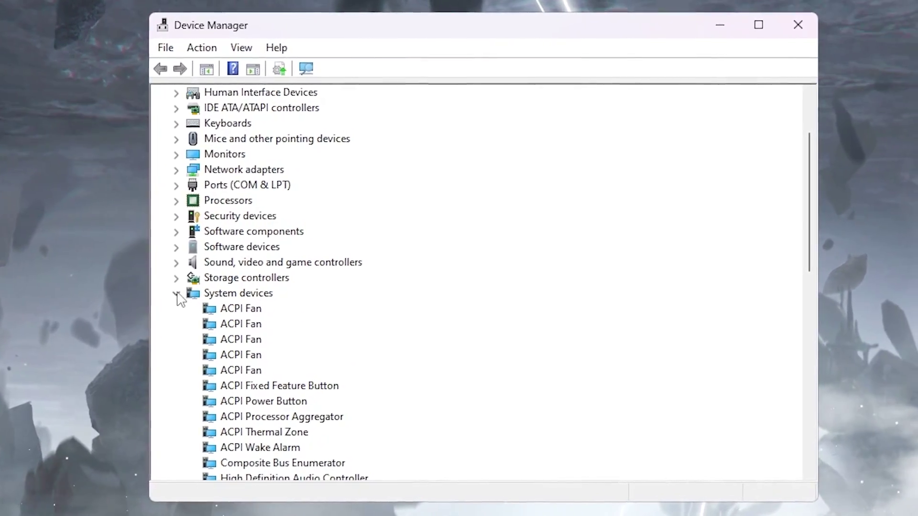
{"action": "scroll", "coordinate": [278, 301], "scroll_direction": "down", "scroll_amount": 2}
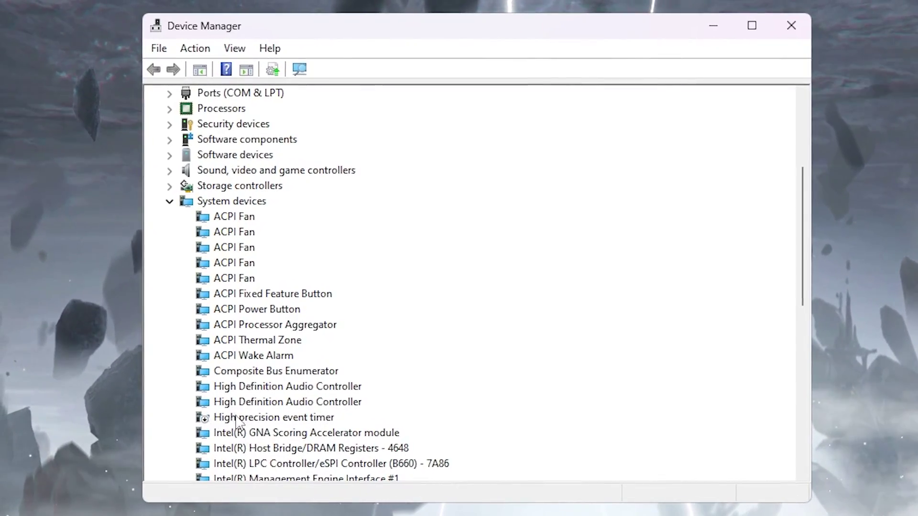
{"action": "right_click", "coordinate": [281, 418]}
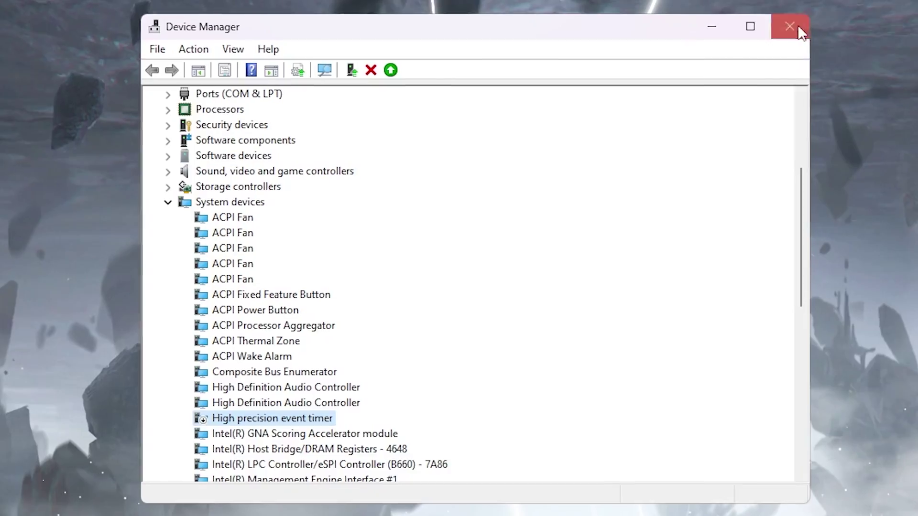
{"action": "left_click", "coordinate": [798, 28]}
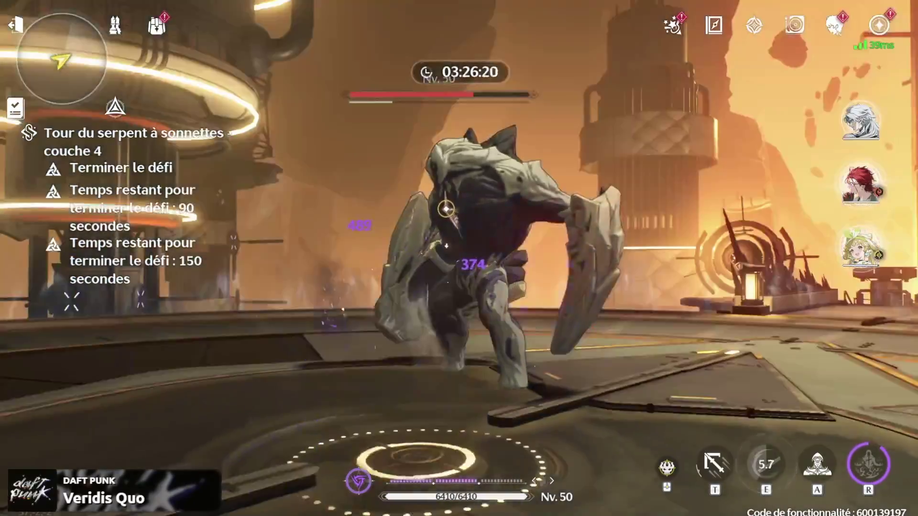
Fight the Nv. 50 rock enemy, swapping characters with keys 3, 1 and 2 and casting the R ultimate
{"action": "key", "text": "3"}
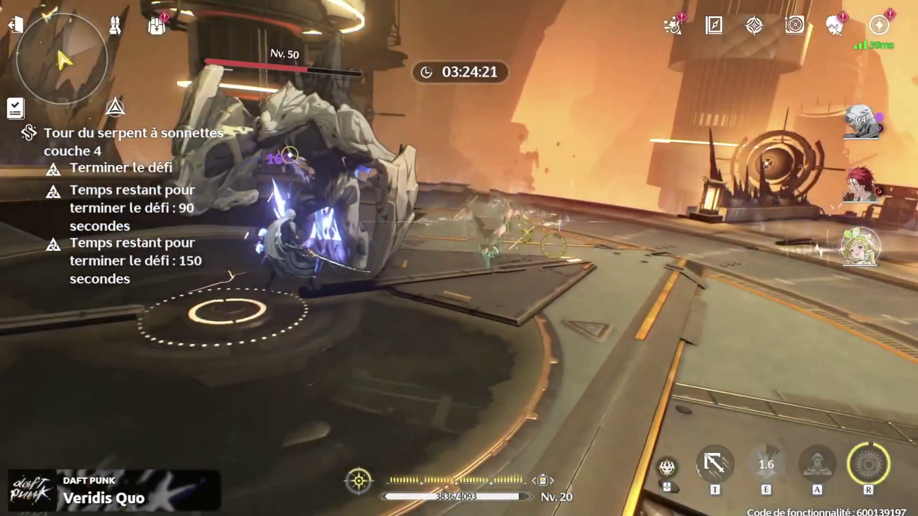
{"action": "key", "text": "1"}
{"action": "key", "text": "r"}
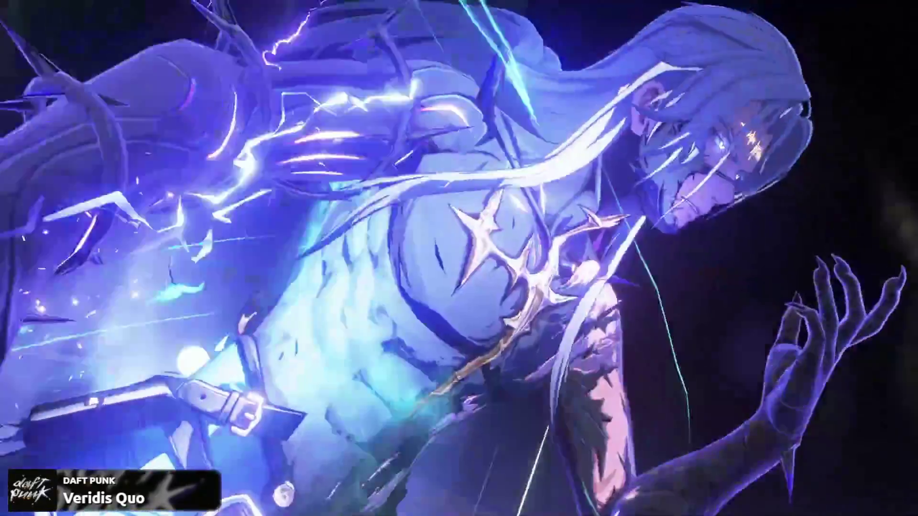
{"action": "key", "text": "2"}
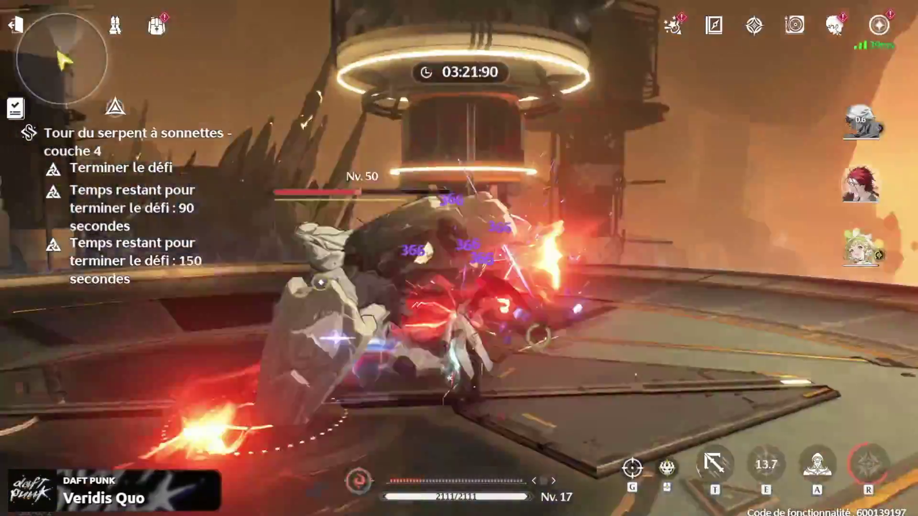
{"action": "key", "text": "1"}
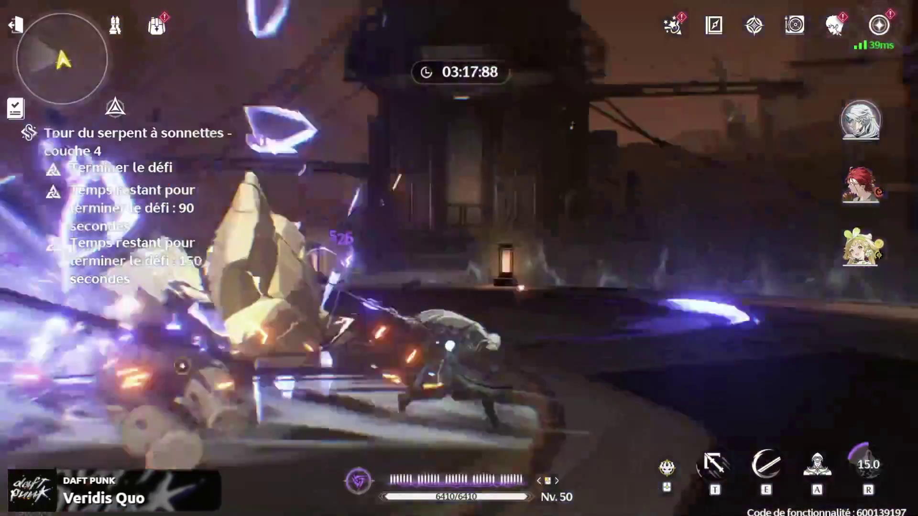
{"action": "key", "text": "3"}
{"action": "key", "text": "1"}
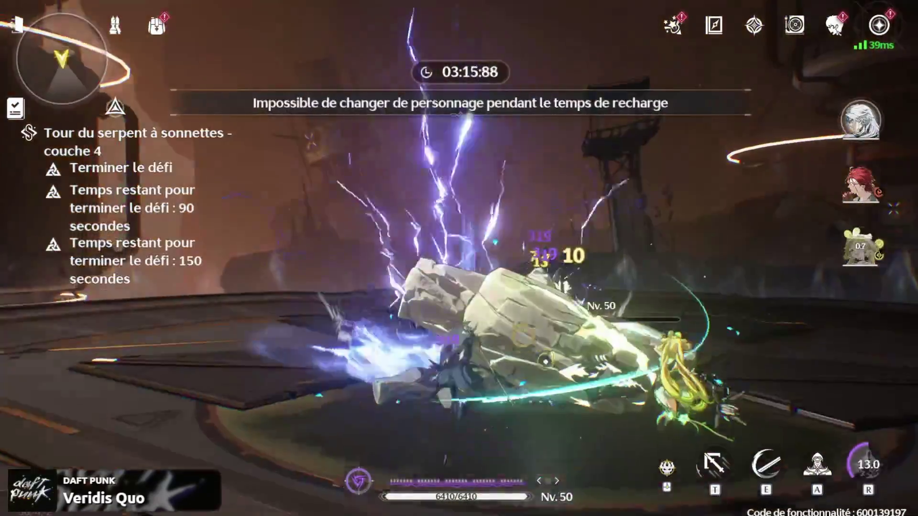